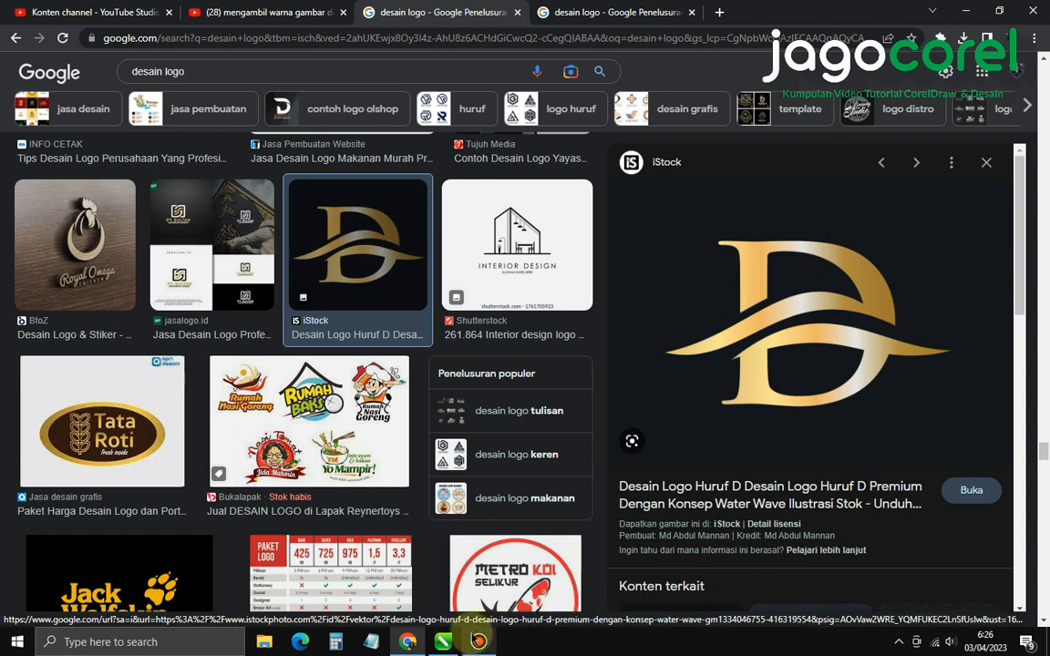
Switch to CorelDRAW and paste the copied golden D logo image onto the page
{"action": "left_click", "coordinate": [443, 642]}
{"action": "right_click", "coordinate": [356, 305]}
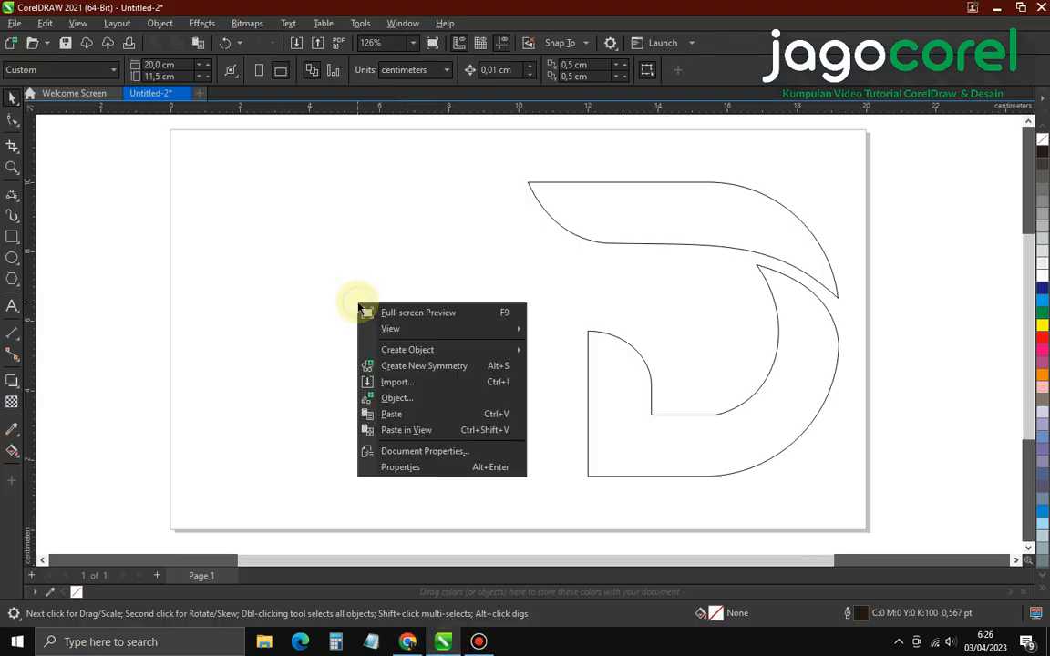
{"action": "left_click", "coordinate": [365, 412]}
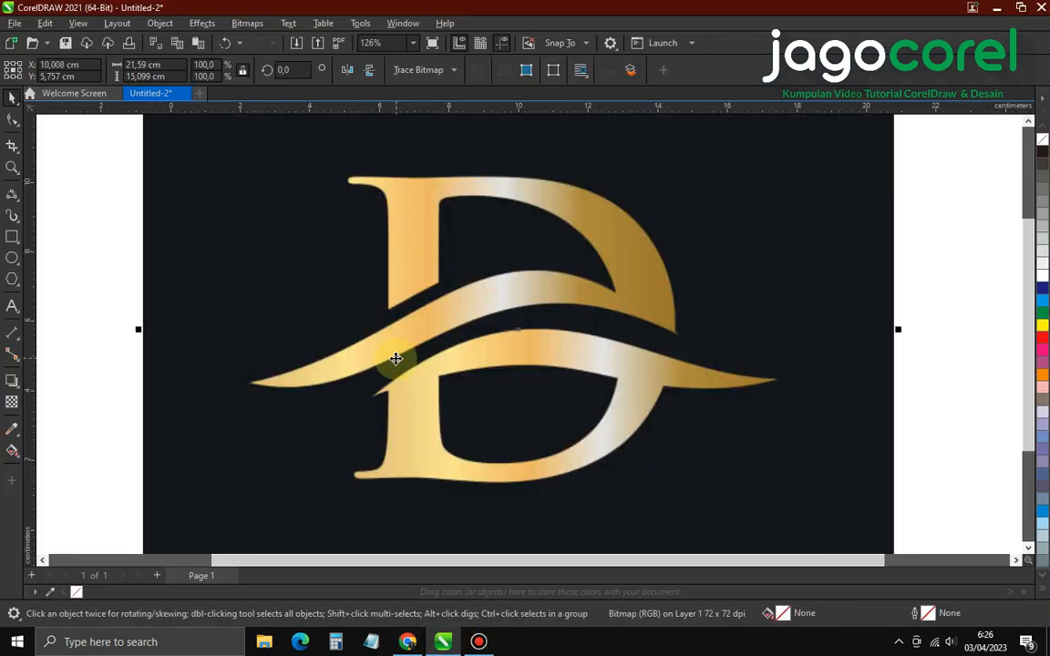
Scale the pasted logo image to 45% and place it on the page beside the outlined D shapes
{"action": "scroll", "coordinate": [476, 321], "scroll_direction": "down", "scroll_amount": 2}
{"action": "left_click_drag", "start_coordinate": [791, 130], "coordinate": [270, 430]}
{"action": "scroll", "coordinate": [516, 394], "scroll_direction": "up", "scroll_amount": 2}
{"action": "left_click_drag", "start_coordinate": [340, 371], "coordinate": [536, 238]}
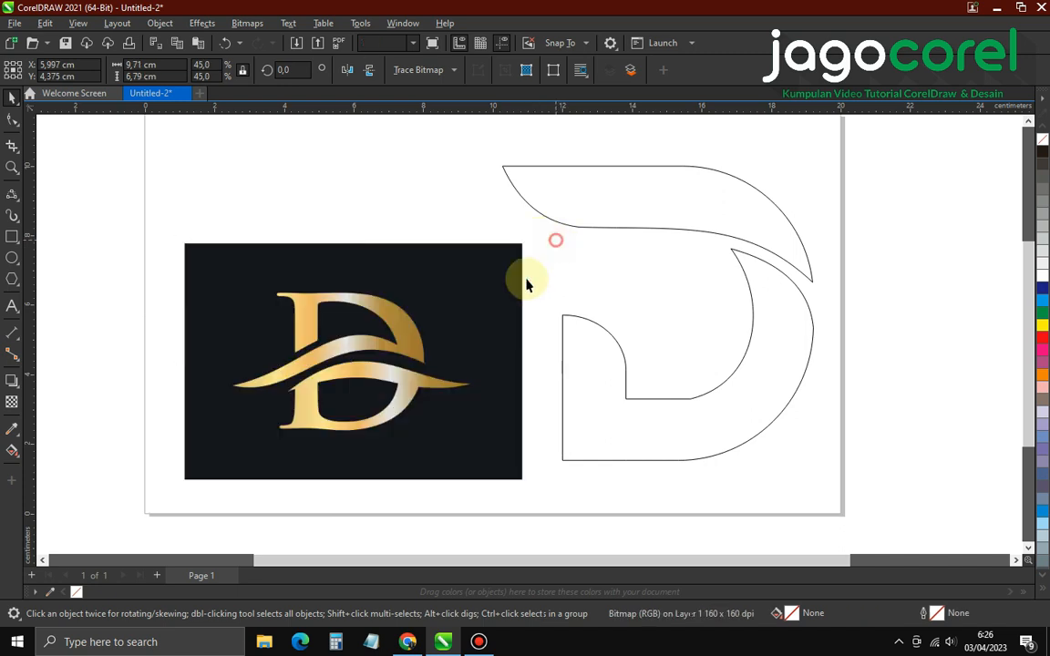
{"action": "left_click", "coordinate": [557, 242]}
{"action": "scroll", "coordinate": [550, 277], "scroll_direction": "down", "scroll_amount": 1}
{"action": "scroll", "coordinate": [571, 260], "scroll_direction": "up", "scroll_amount": 1}
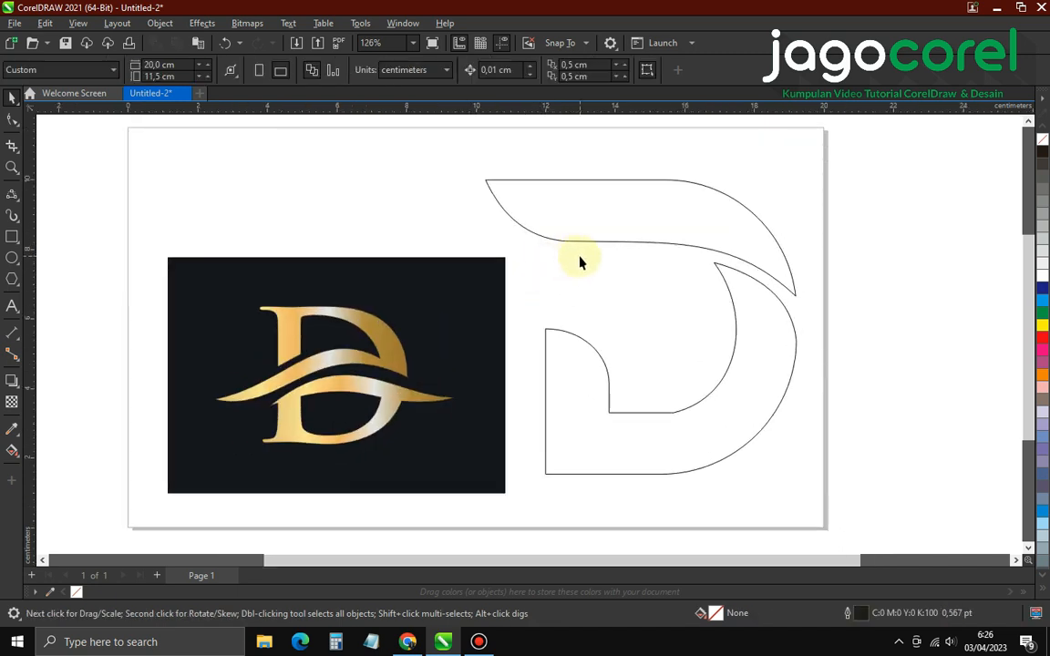
Fill the upper outlined shape with light gold and the lower one with dark gold, both sampled from the logo image
{"action": "left_click", "coordinate": [15, 436]}
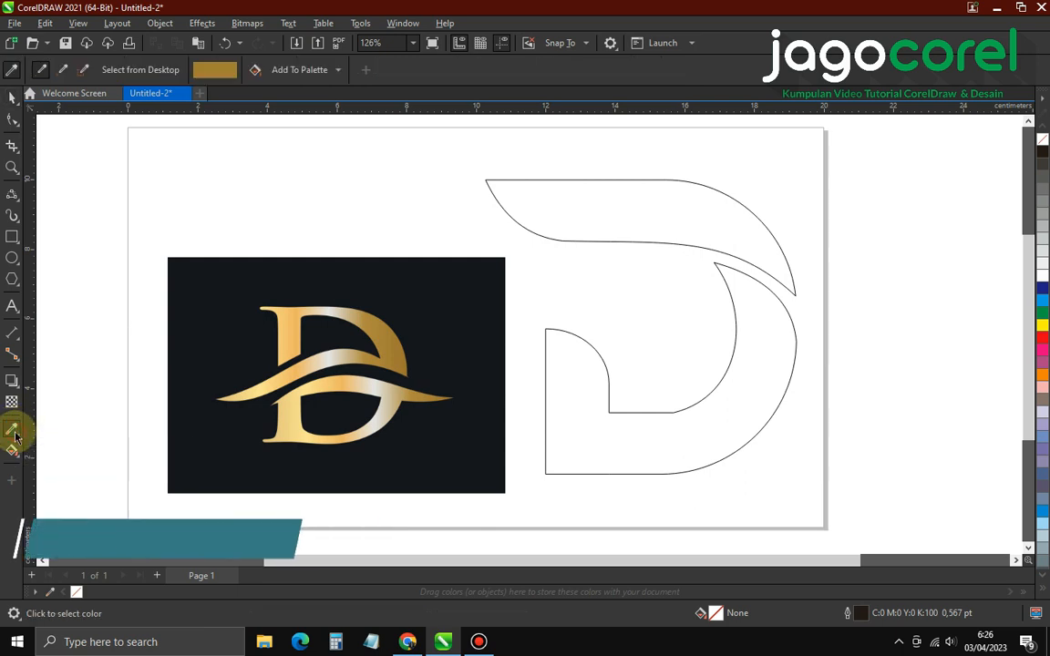
{"action": "left_click", "coordinate": [283, 330]}
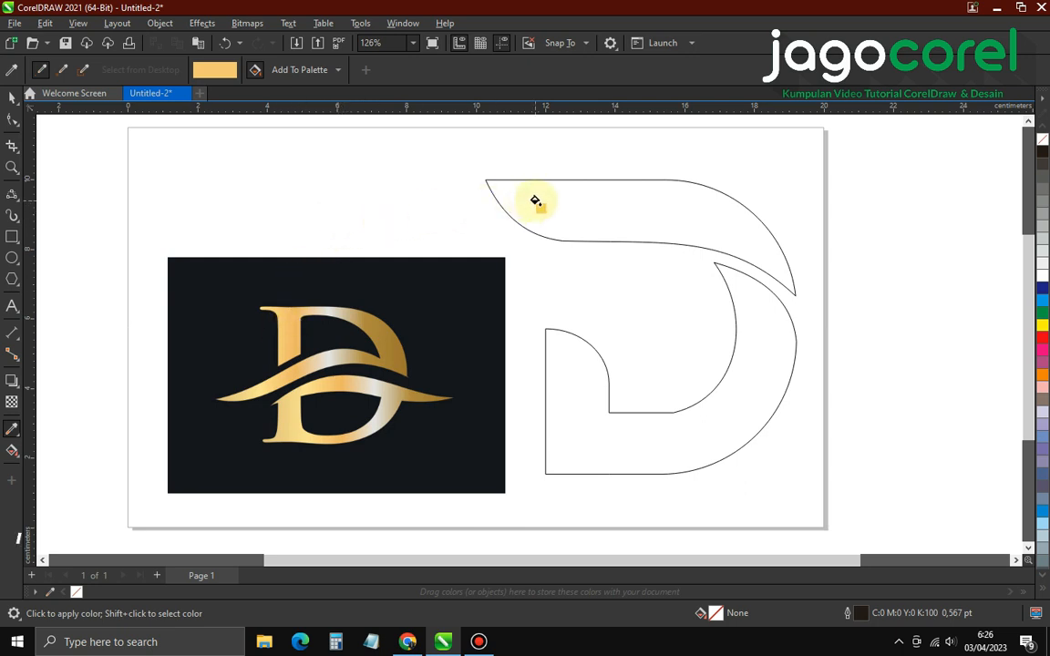
{"action": "left_click", "coordinate": [582, 202]}
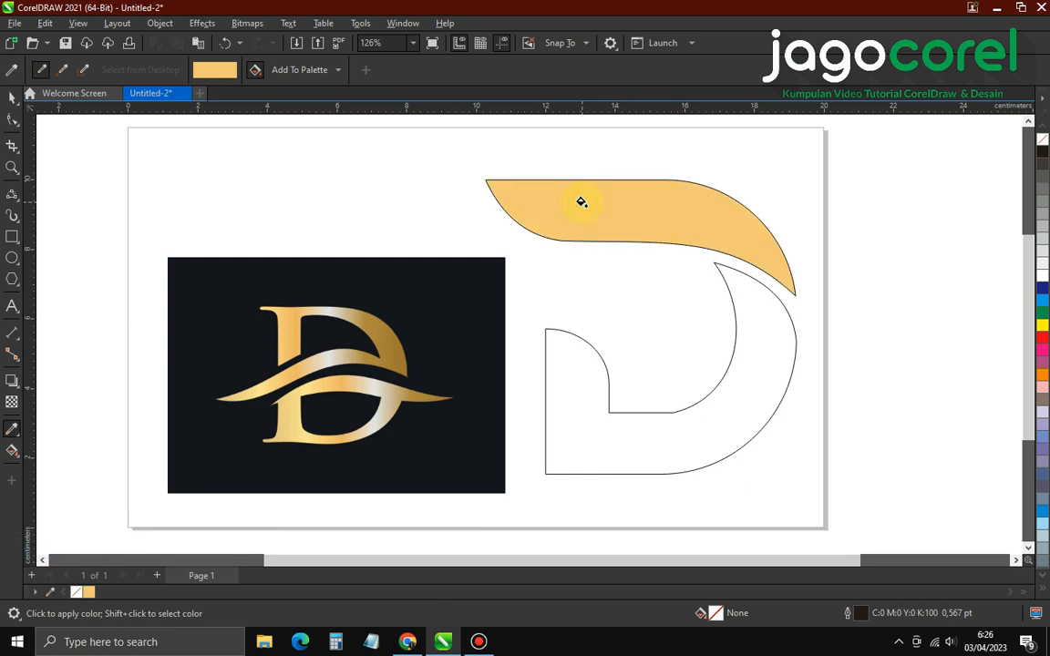
{"action": "left_click", "coordinate": [12, 71]}
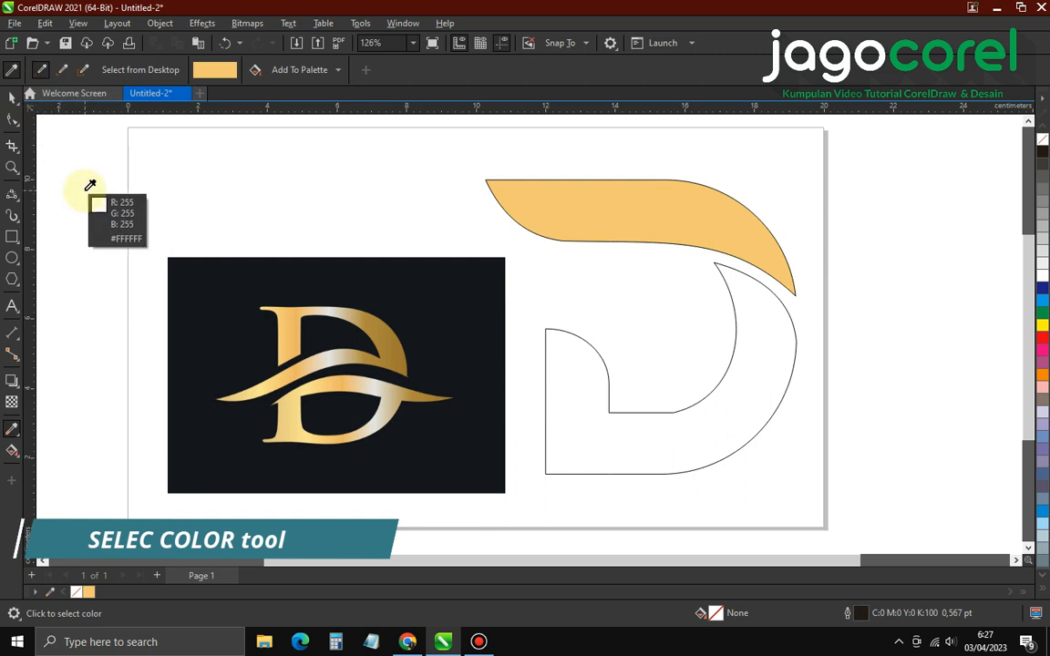
{"action": "left_click", "coordinate": [399, 354]}
{"action": "left_click", "coordinate": [578, 414]}
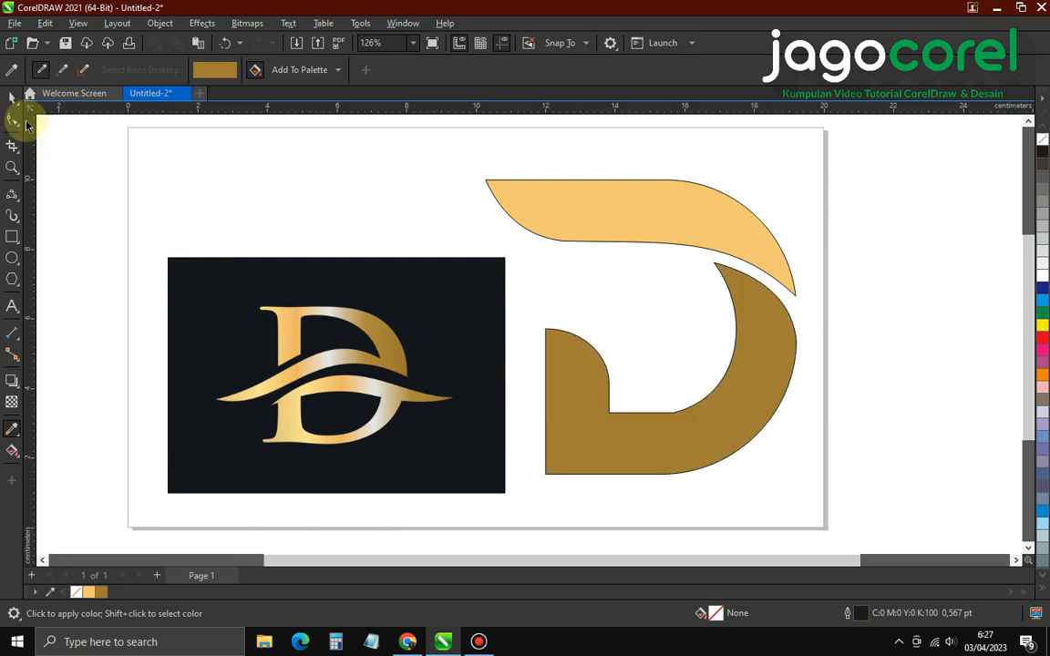
{"action": "left_click", "coordinate": [11, 98]}
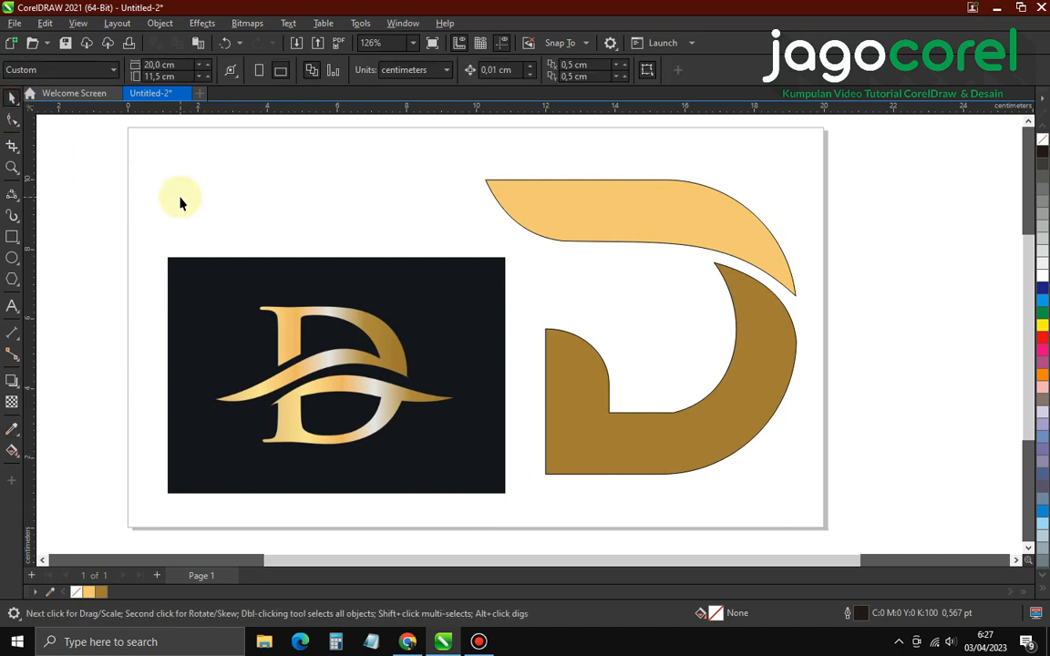
Draw a rectangle about 1.2 by 0.8 cm above the logo image and duplicate it twice in a horizontal row
{"action": "left_click", "coordinate": [11, 237]}
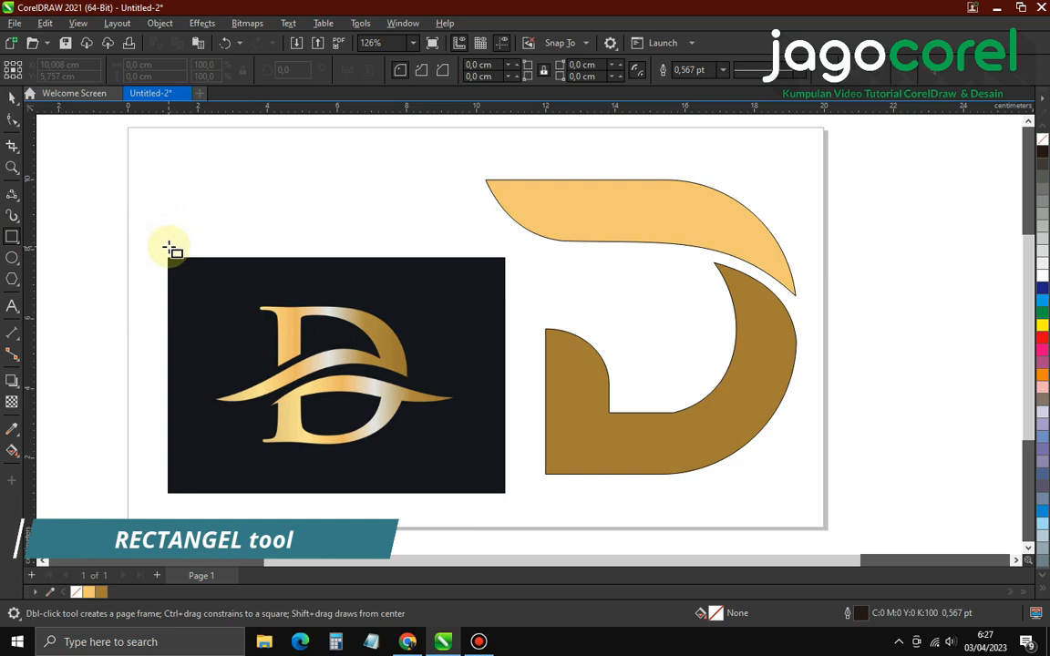
{"action": "left_click_drag", "start_coordinate": [170, 246], "coordinate": [212, 221]}
{"action": "left_click", "coordinate": [13, 100]}
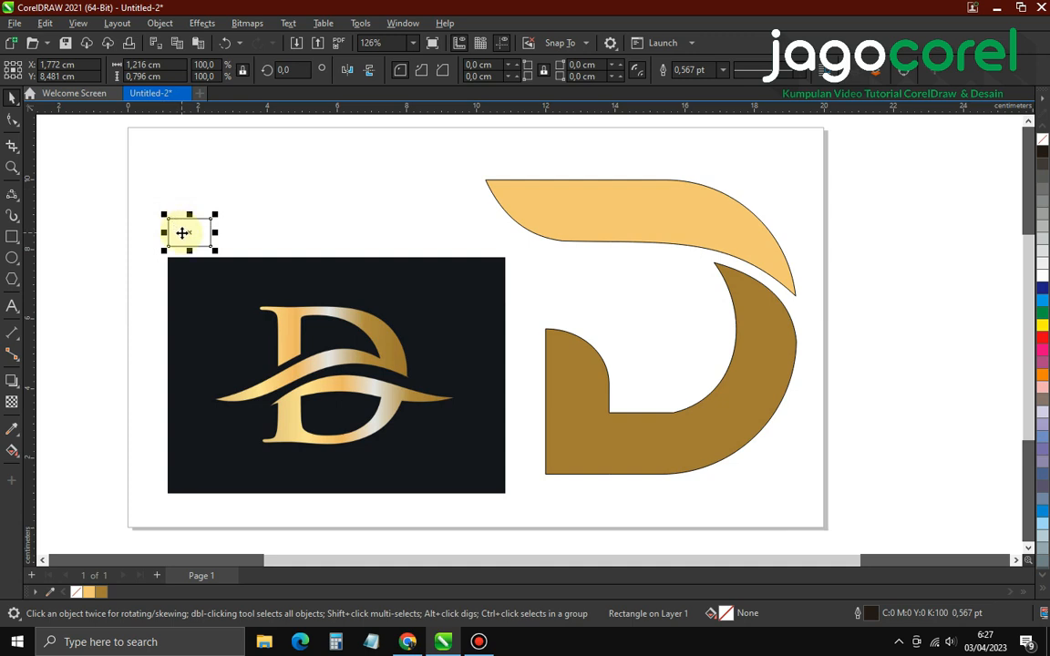
{"action": "left_click_drag", "start_coordinate": [183, 232], "coordinate": [340, 228]}
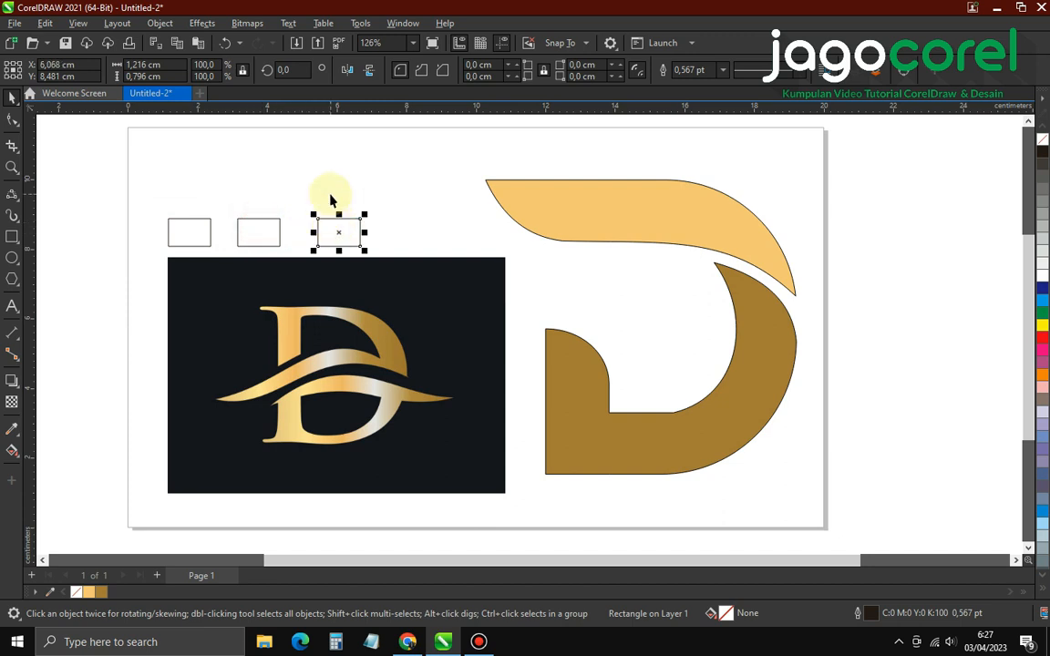
{"action": "left_click", "coordinate": [331, 199]}
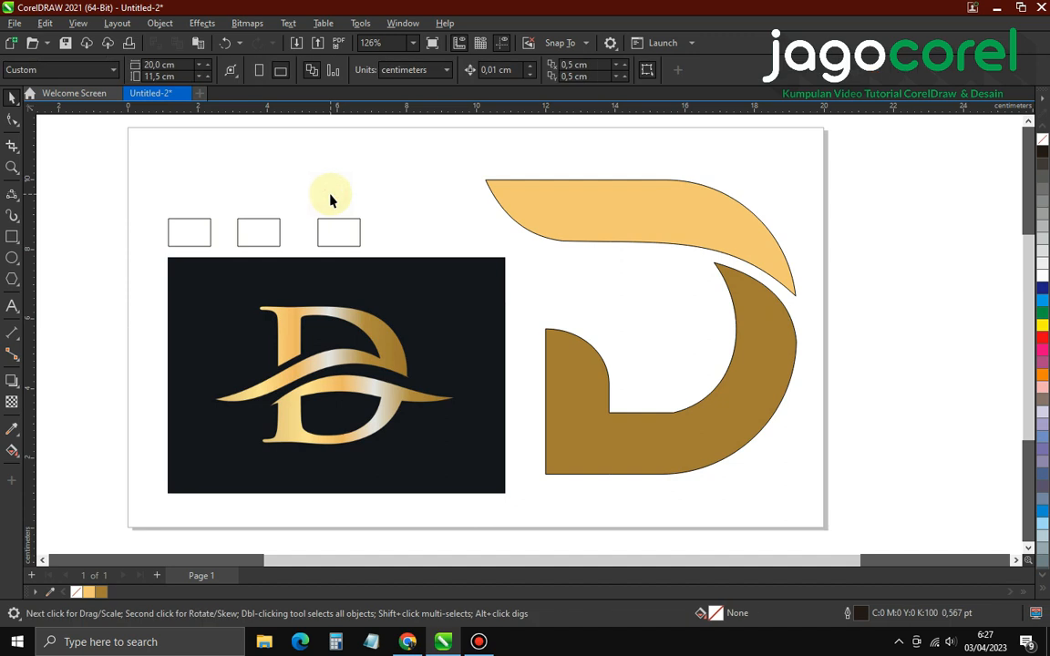
Fill the three rectangles from left to right with light gold, silver grey and dark gold sampled from the logo image
{"action": "left_click", "coordinate": [12, 430]}
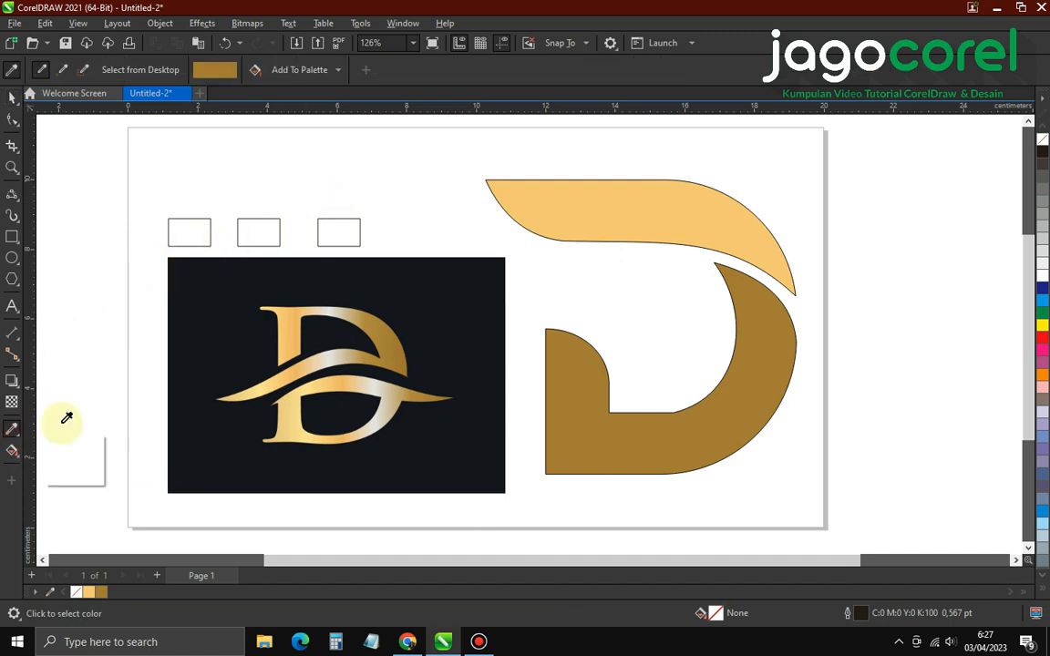
{"action": "left_click", "coordinate": [288, 336]}
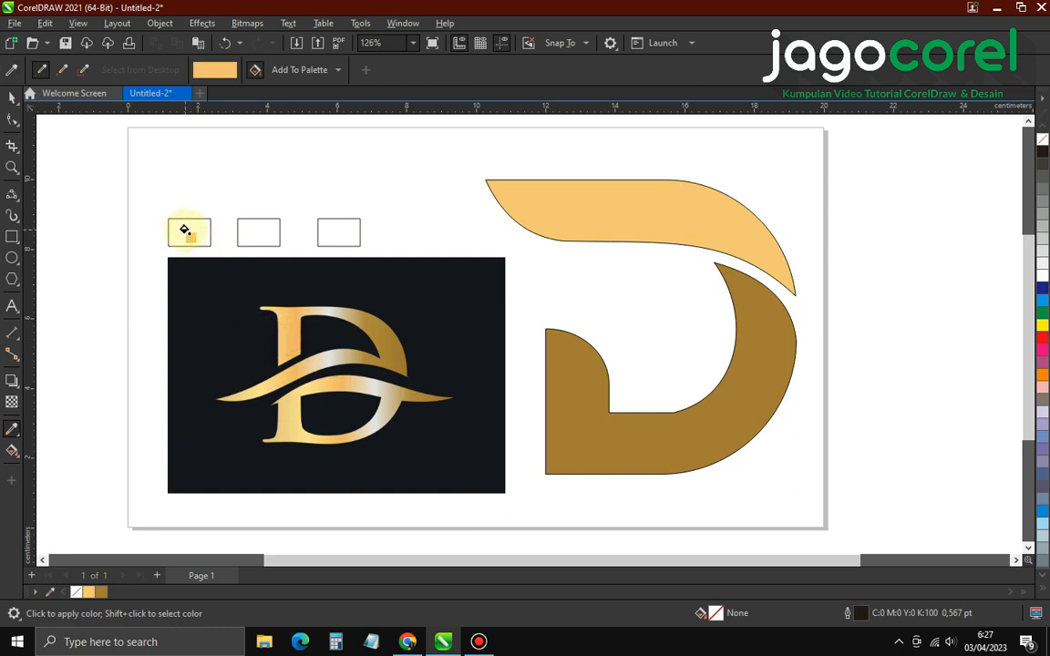
{"action": "left_click", "coordinate": [191, 232]}
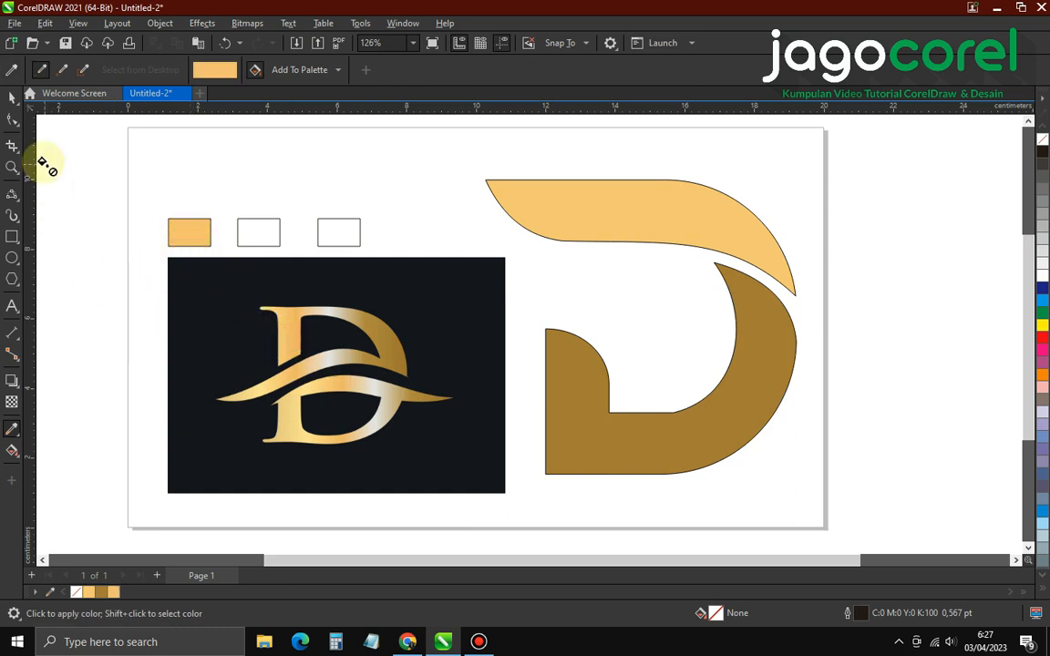
{"action": "left_click", "coordinate": [11, 71]}
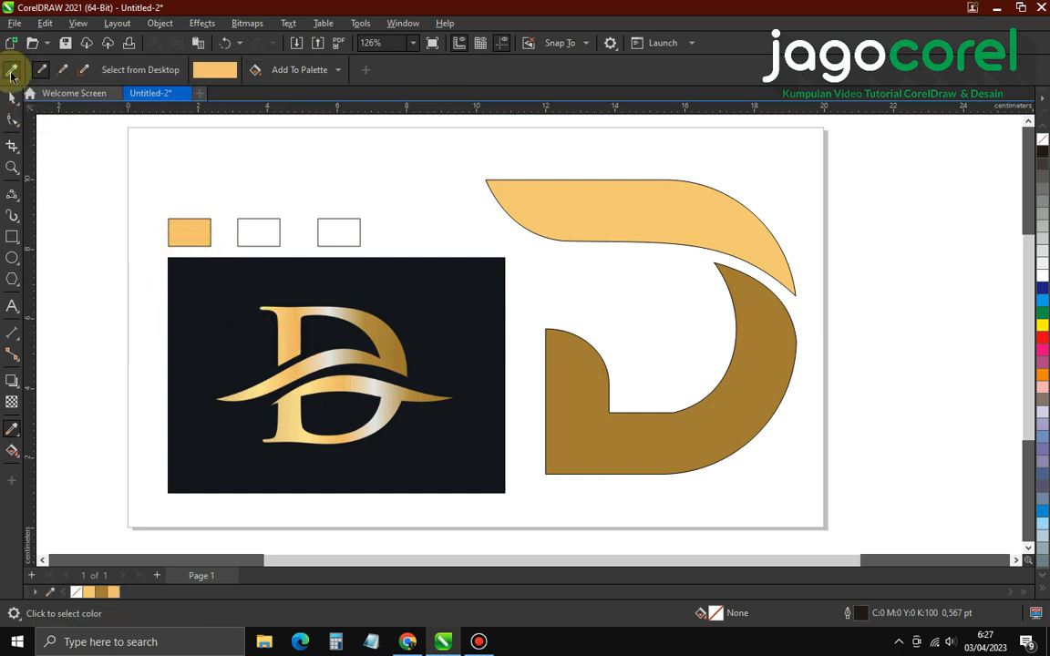
{"action": "left_click", "coordinate": [327, 306]}
{"action": "left_click", "coordinate": [253, 234]}
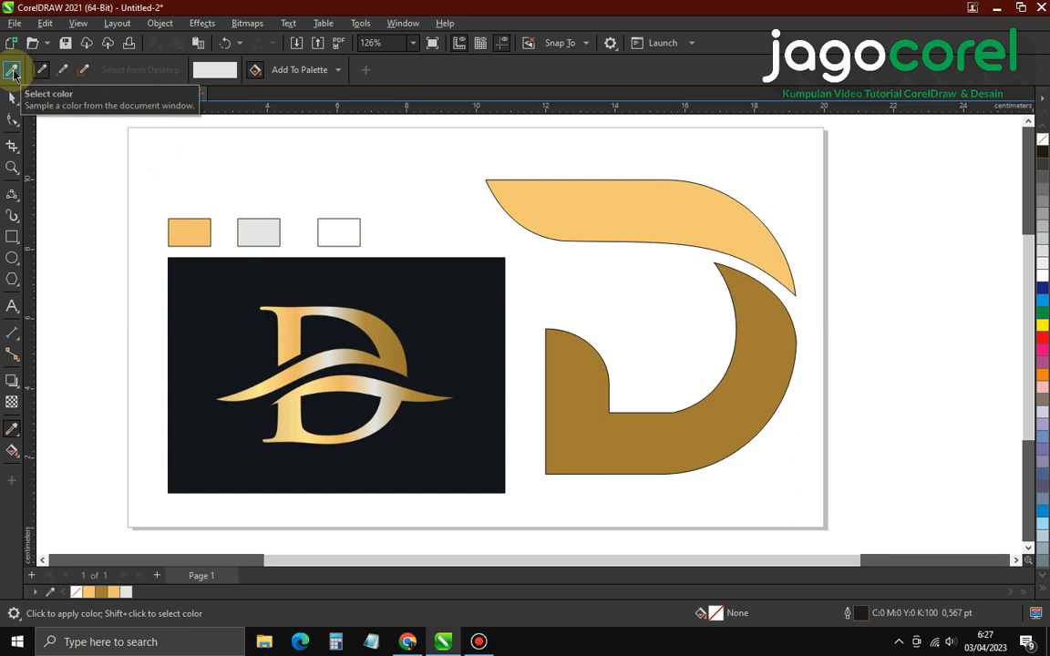
{"action": "left_click", "coordinate": [13, 72]}
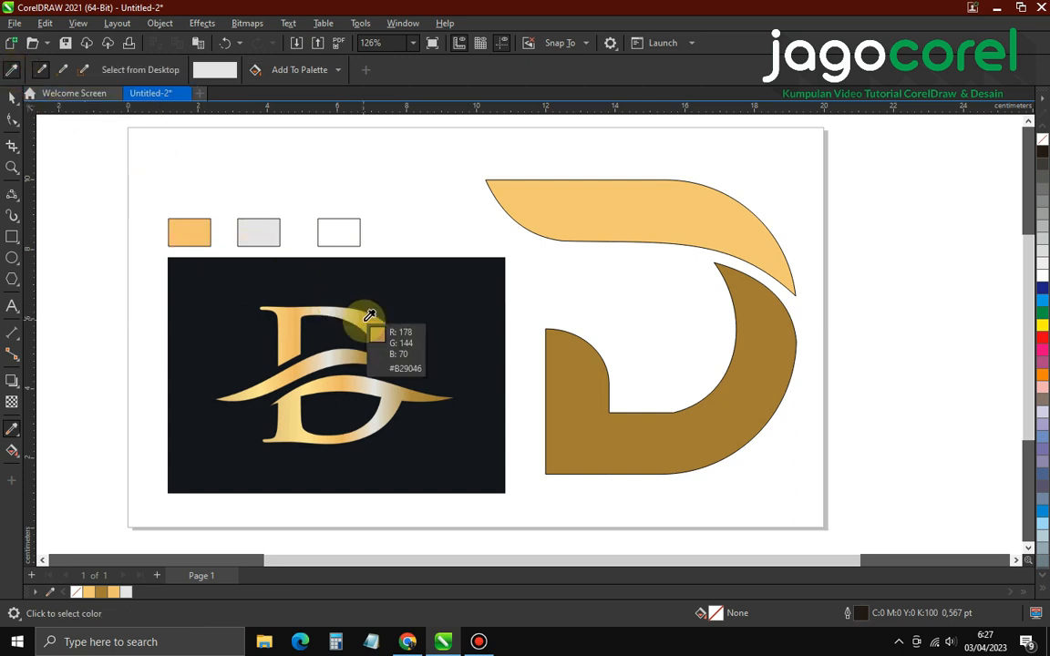
{"action": "left_click", "coordinate": [396, 342]}
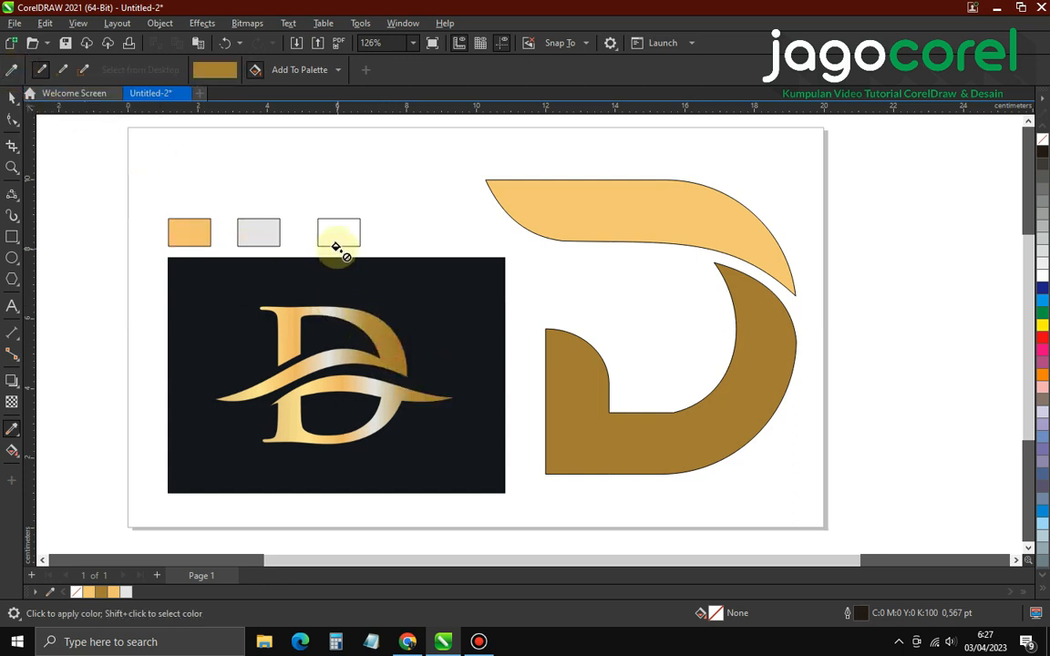
{"action": "left_click", "coordinate": [333, 232]}
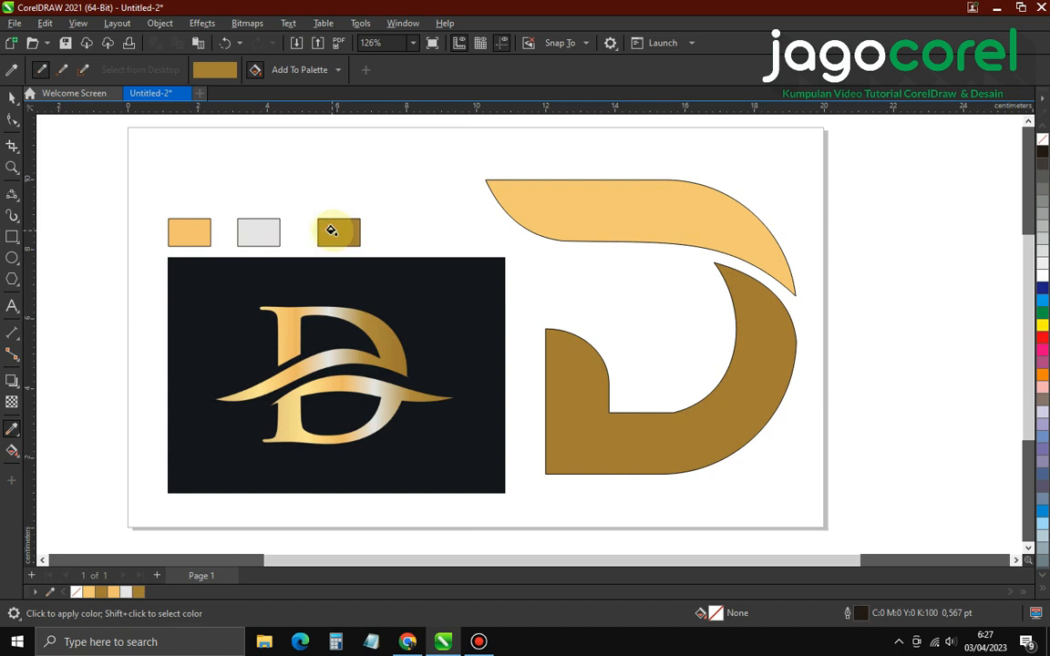
{"action": "left_click", "coordinate": [12, 98]}
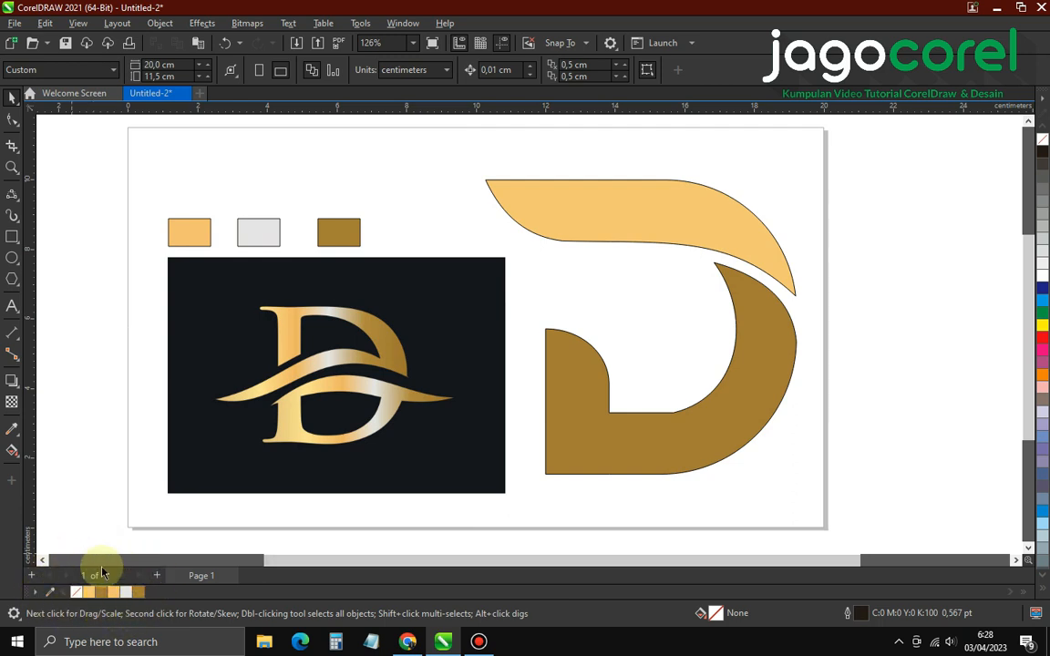
Apply a horizontal fountain fill to the upper D shape with Interactive Fill, running from its left tip to its right end
{"action": "left_click", "coordinate": [558, 200]}
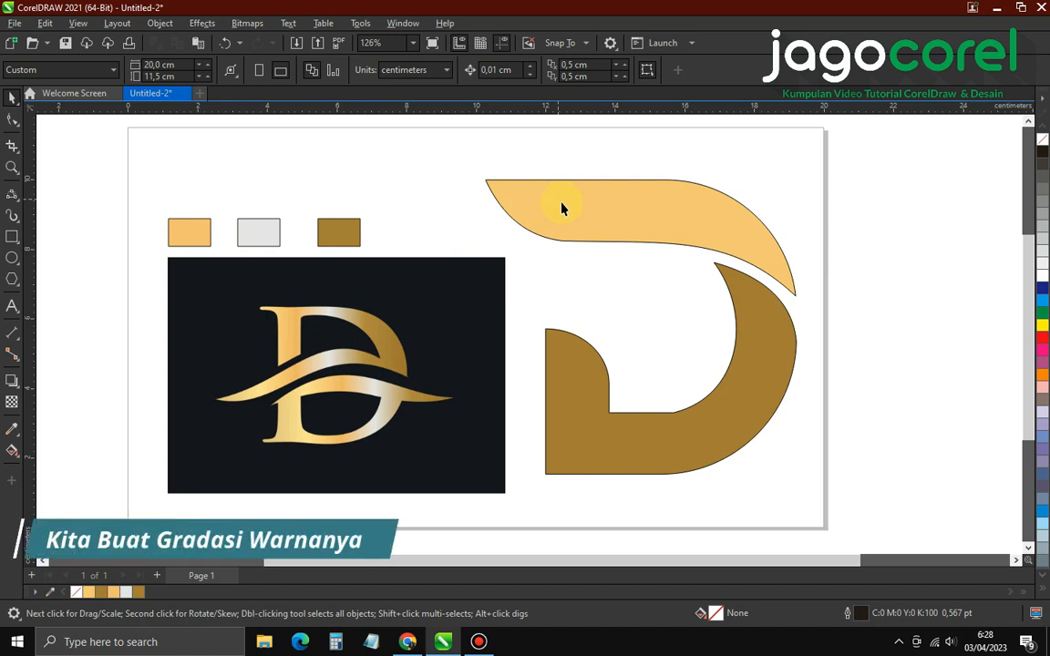
{"action": "left_click", "coordinate": [531, 165]}
{"action": "left_click", "coordinate": [557, 214]}
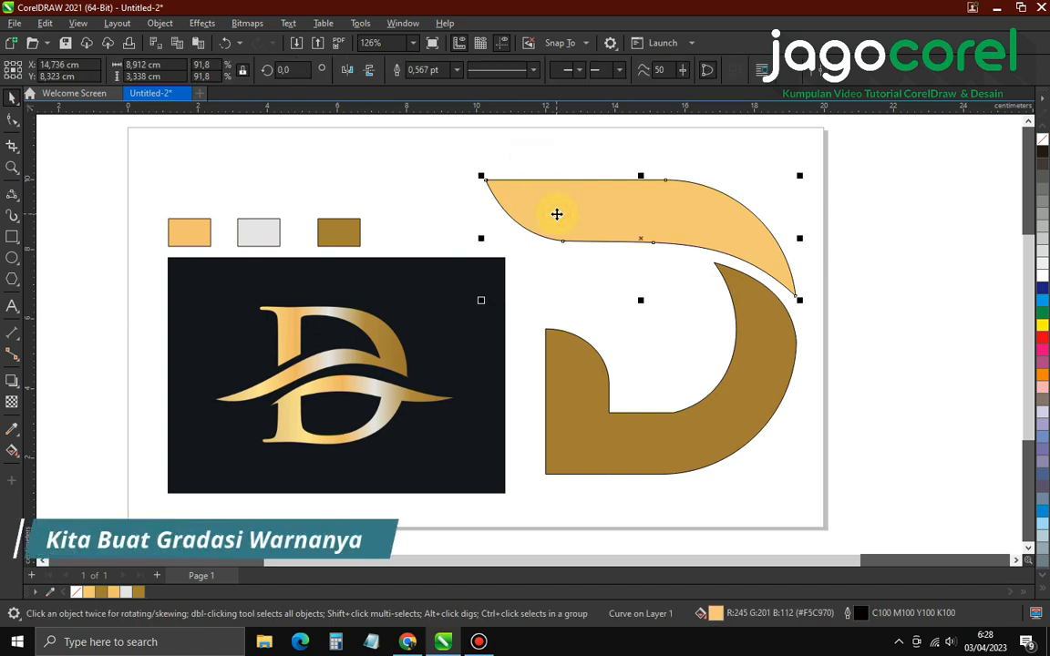
{"action": "left_click", "coordinate": [557, 172]}
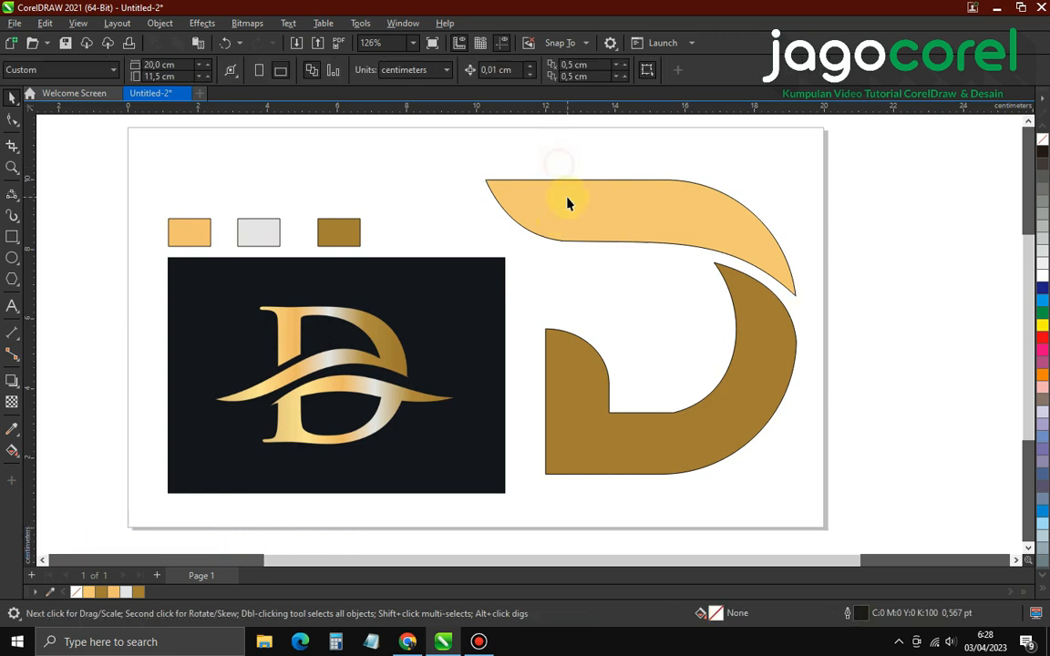
{"action": "left_click", "coordinate": [569, 200]}
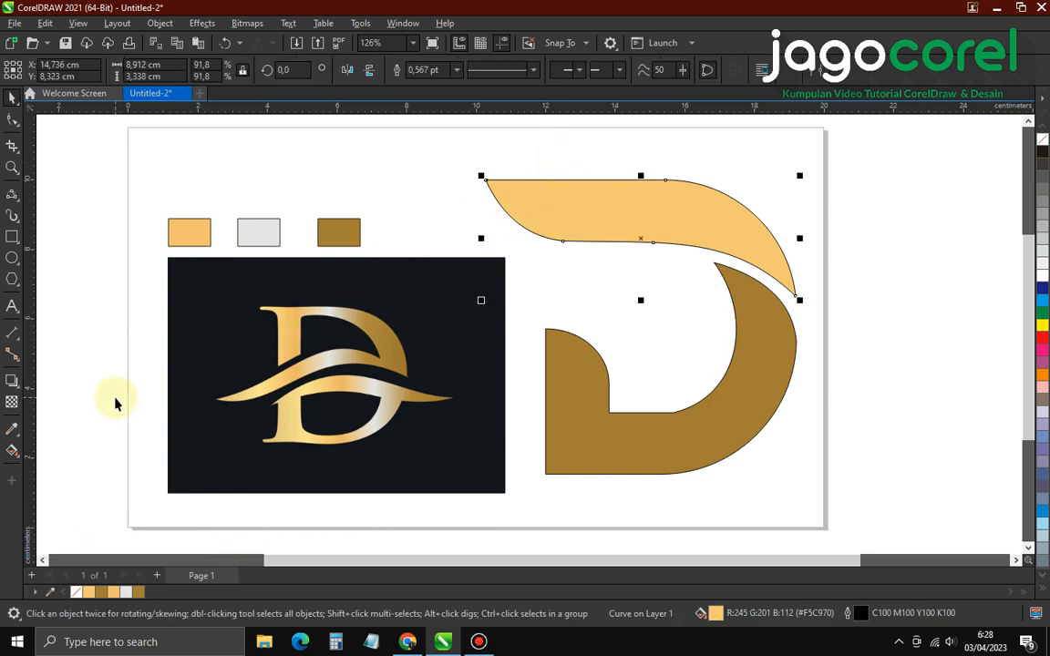
{"action": "left_click", "coordinate": [20, 459]}
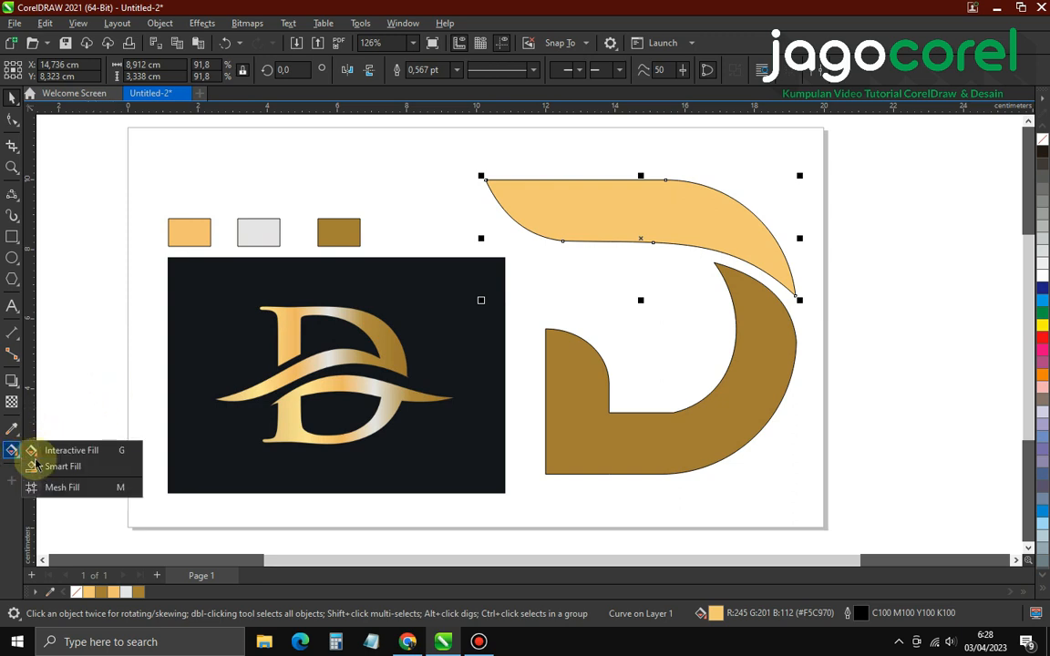
{"action": "left_click", "coordinate": [86, 456]}
{"action": "left_click_drag", "start_coordinate": [485, 180], "coordinate": [798, 179]}
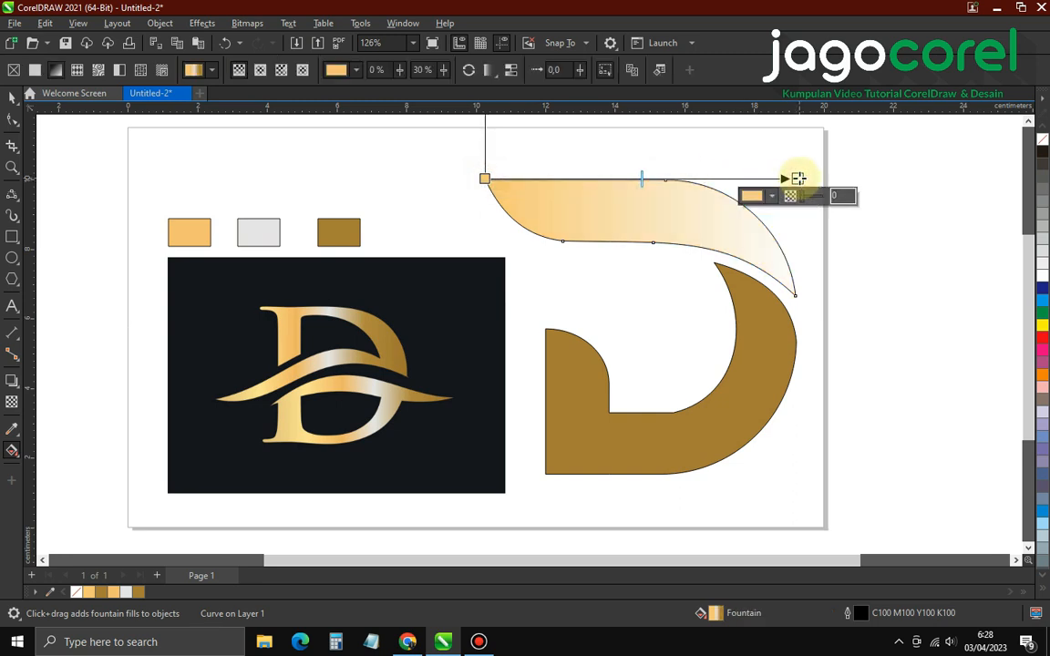
Set the gradient's end colour to dark gold and add a silver grey node at 49%
{"action": "left_click", "coordinate": [107, 596]}
{"action": "left_click_drag", "start_coordinate": [107, 596], "coordinate": [636, 178]}
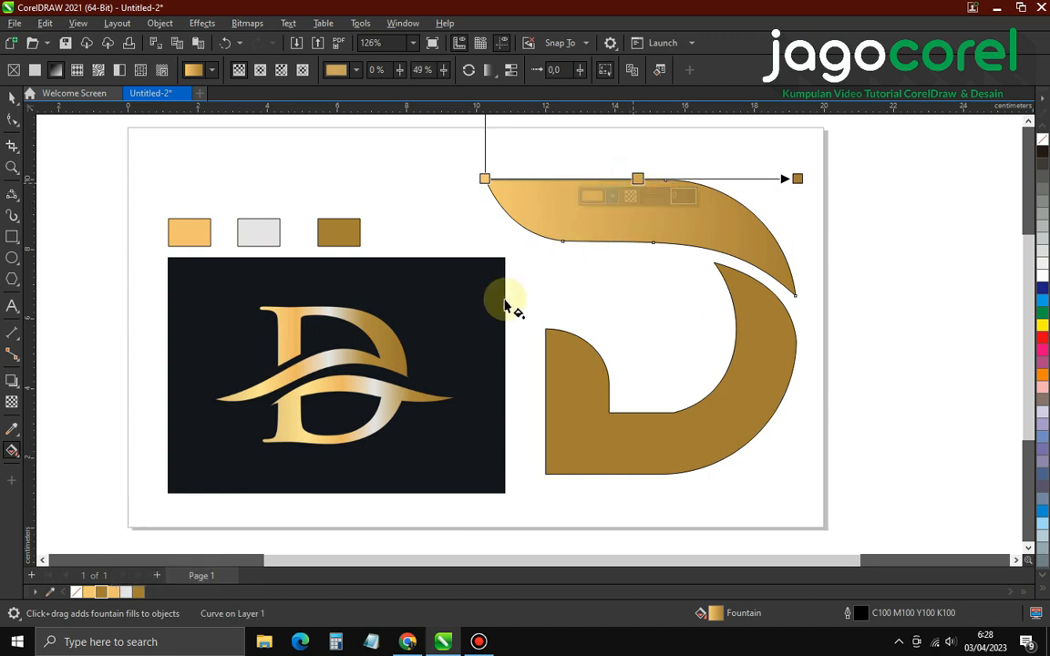
{"action": "left_click", "coordinate": [126, 593]}
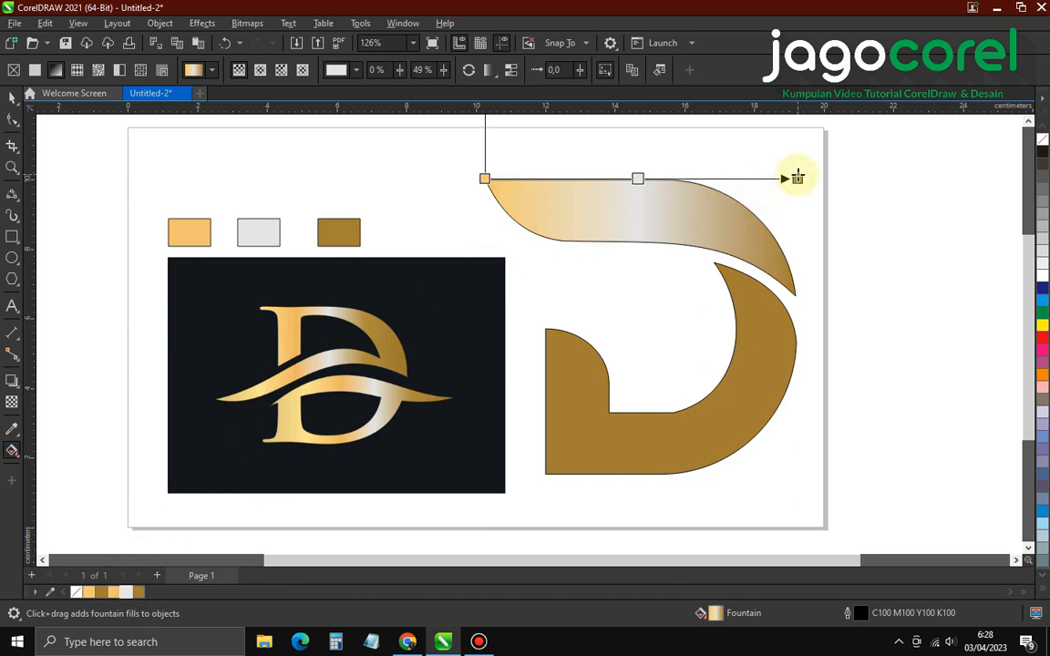
Shorten the upper shape's gradient by moving both end nodes inward, and nudge the silver grey node slightly left
{"action": "left_click_drag", "start_coordinate": [798, 176], "coordinate": [748, 178]}
{"action": "left_click_drag", "start_coordinate": [484, 178], "coordinate": [545, 180]}
{"action": "left_click_drag", "start_coordinate": [638, 178], "coordinate": [633, 179]}
Add a dark gold node near the gradient's end, positioned at 84%, and a light gold node near its start, shifting the start node left
{"action": "double_click", "coordinate": [717, 178]}
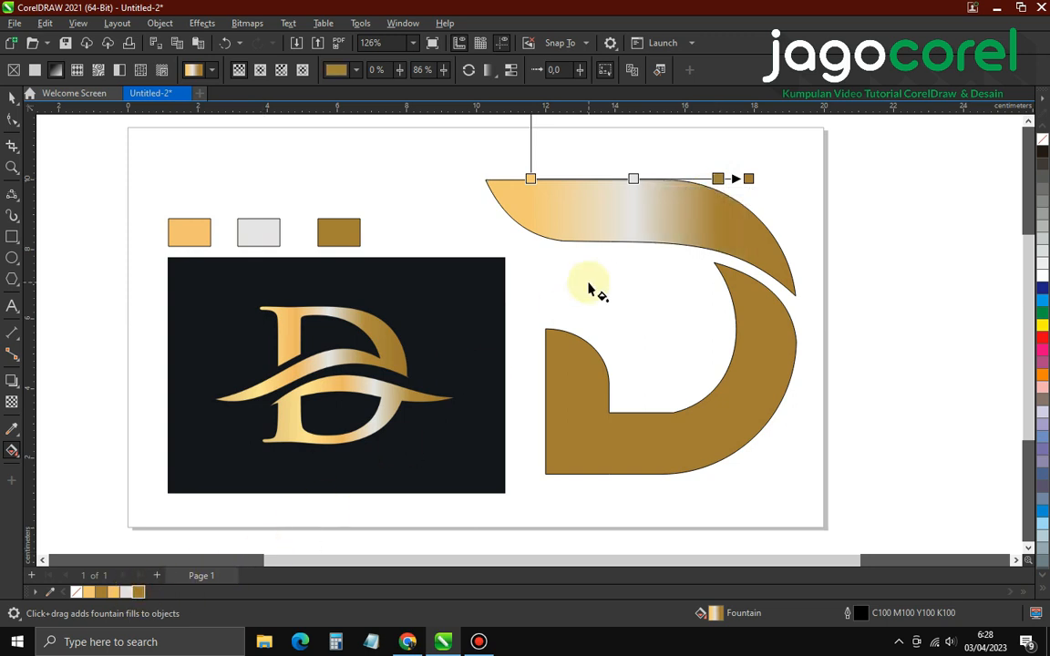
{"action": "double_click", "coordinate": [556, 178]}
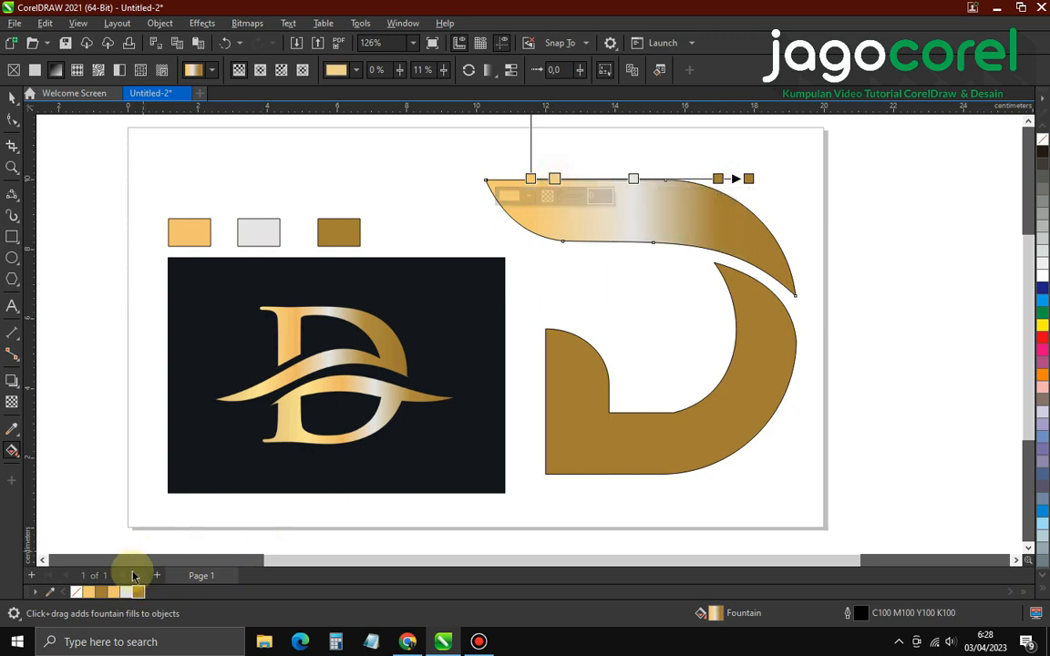
{"action": "left_click", "coordinate": [90, 594]}
{"action": "left_click_drag", "start_coordinate": [531, 180], "coordinate": [513, 179]}
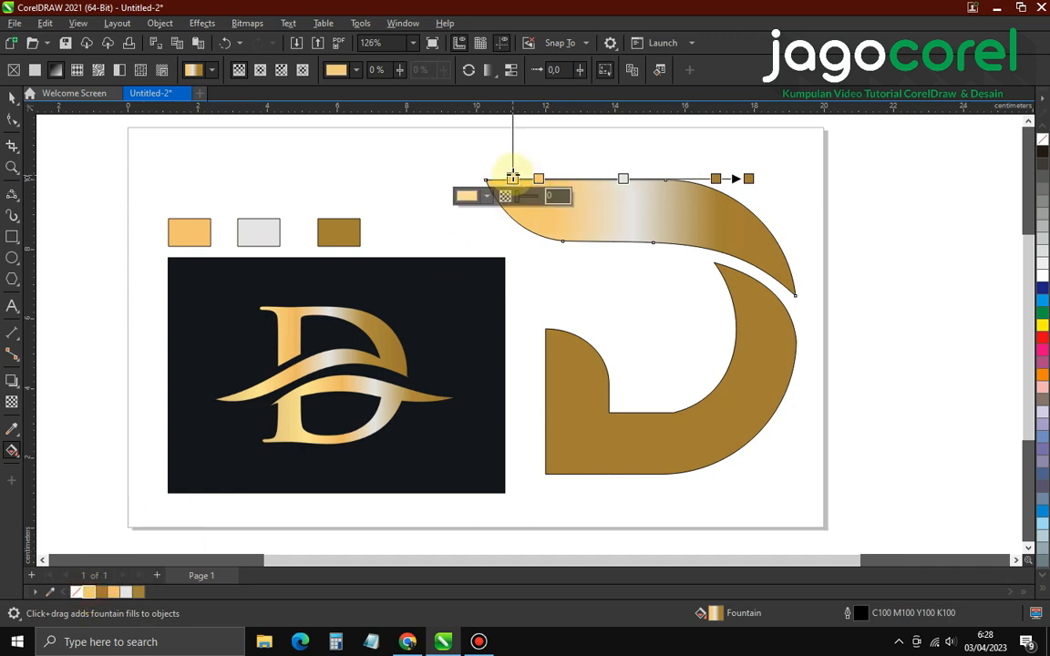
{"action": "left_click", "coordinate": [714, 179]}
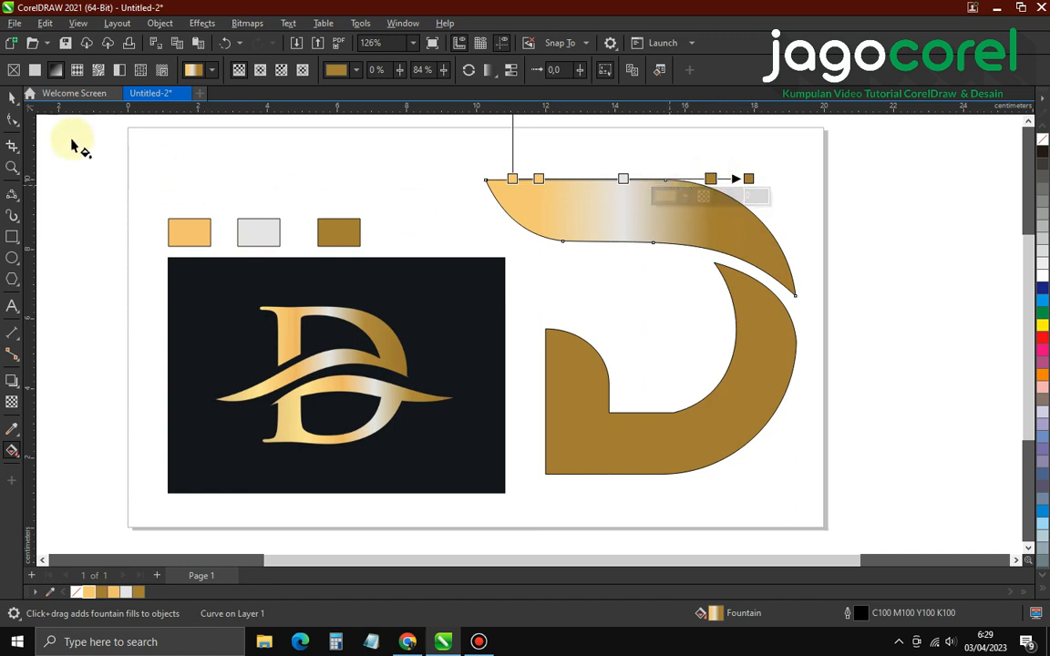
Copy the upper D shape's gold-silver fountain fill onto the lower D shape
{"action": "left_click", "coordinate": [11, 98]}
{"action": "left_click", "coordinate": [680, 159]}
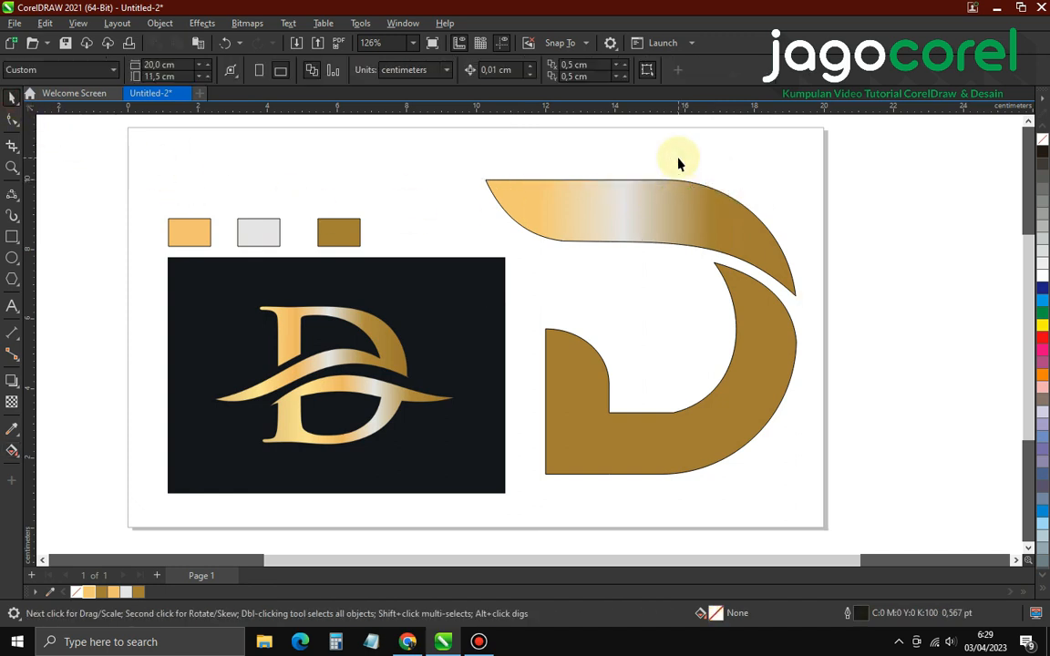
{"action": "left_click", "coordinate": [659, 213]}
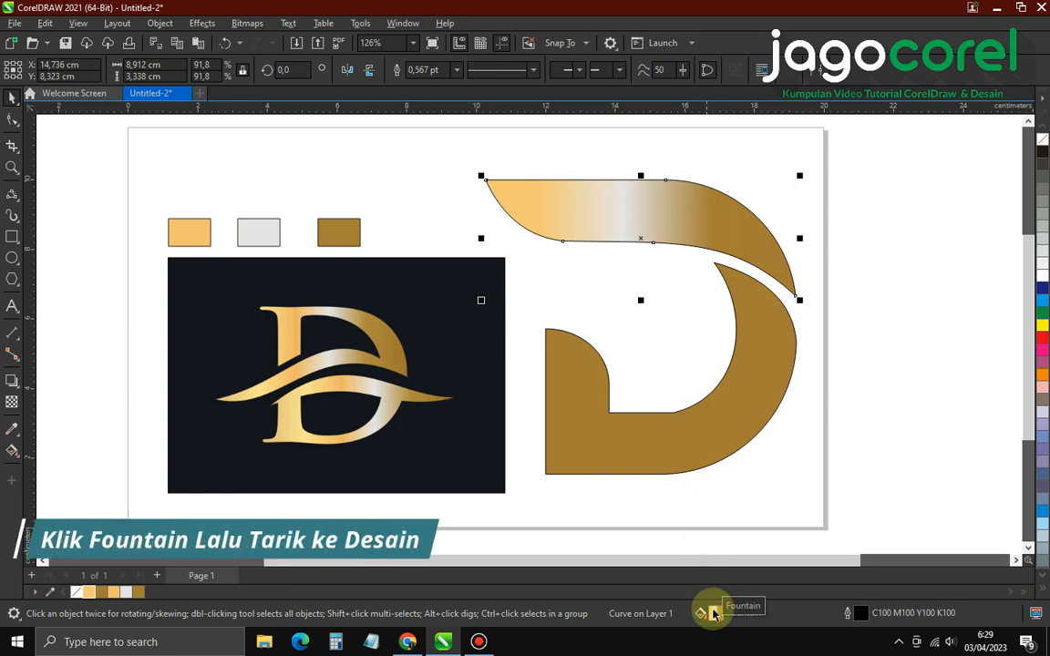
{"action": "left_click_drag", "start_coordinate": [713, 611], "coordinate": [687, 444]}
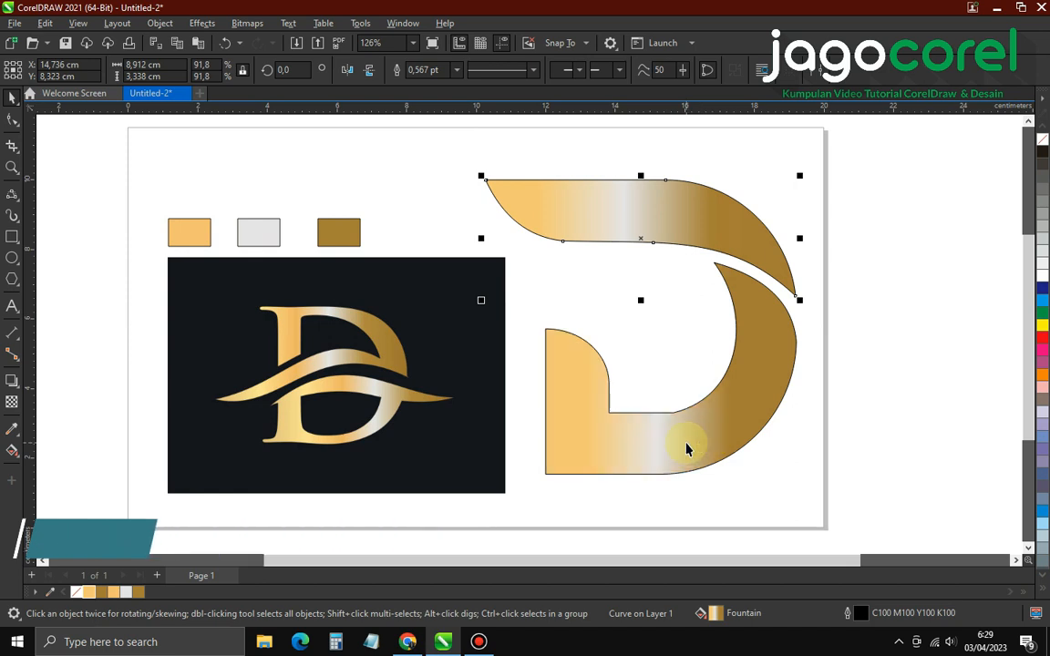
Group the upper and lower D shapes, remove the group's outline, and deselect it
{"action": "left_click", "coordinate": [875, 430]}
{"action": "left_click_drag", "start_coordinate": [476, 145], "coordinate": [856, 516]}
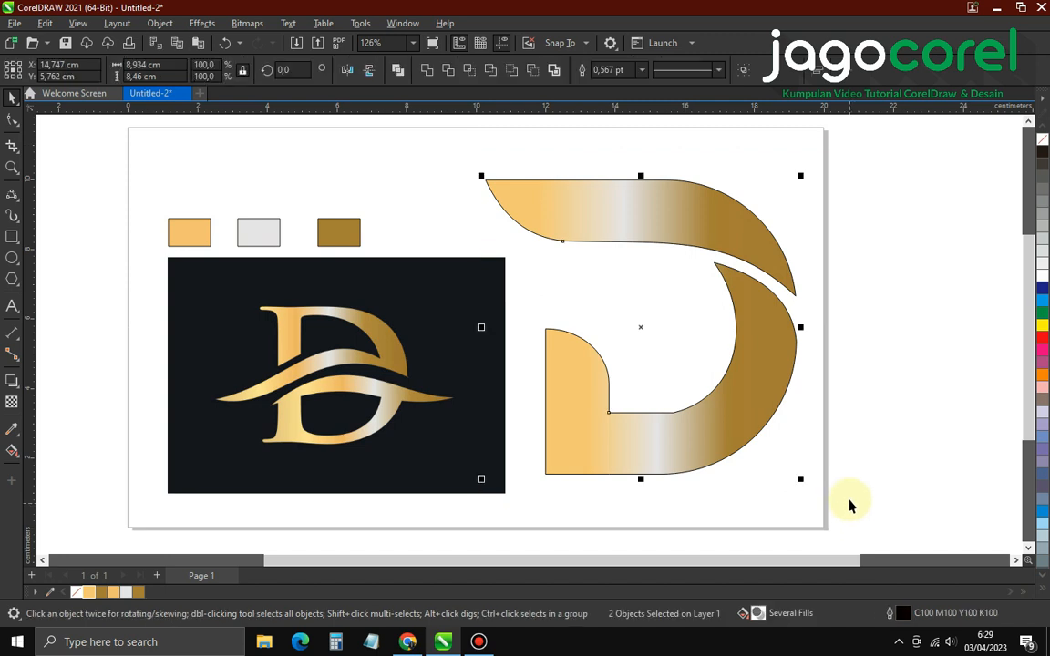
{"action": "left_click", "coordinate": [743, 71]}
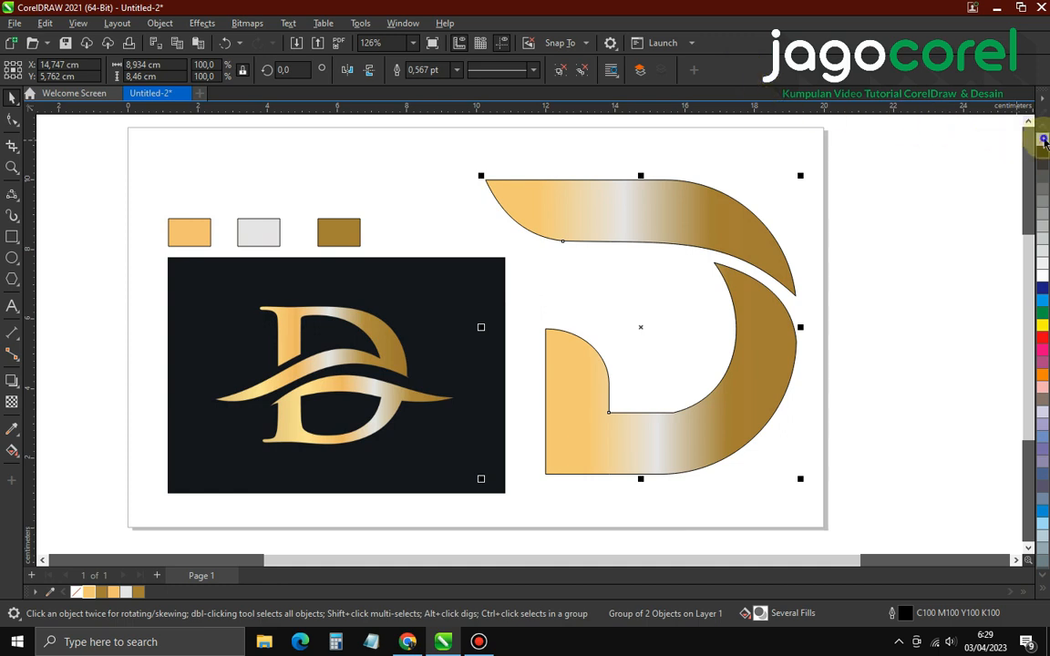
{"action": "right_click", "coordinate": [1043, 139]}
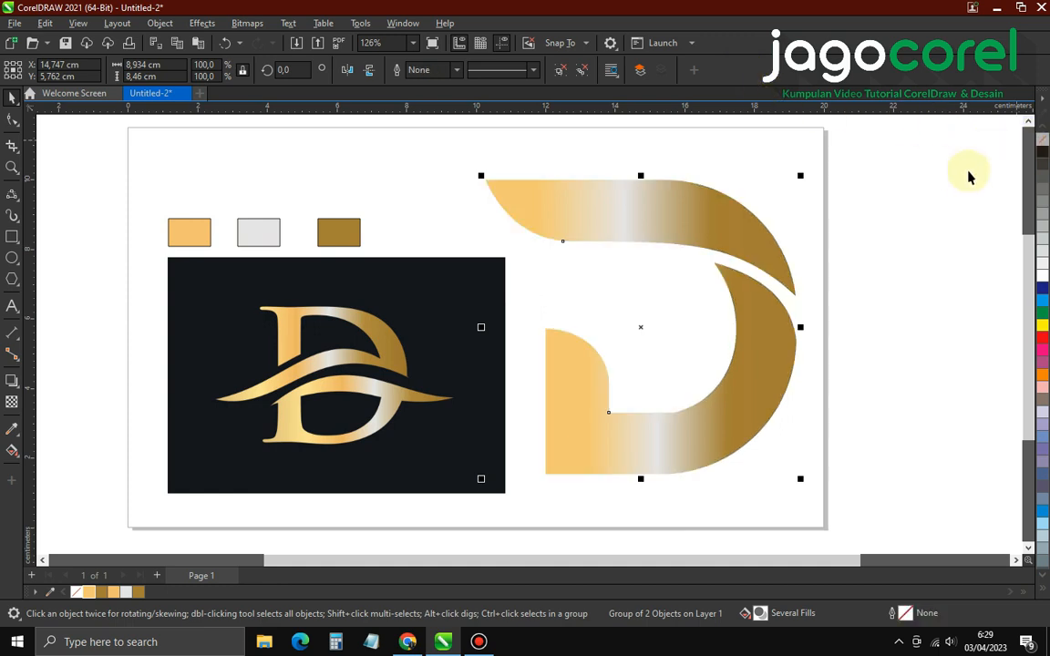
{"action": "left_click", "coordinate": [502, 161]}
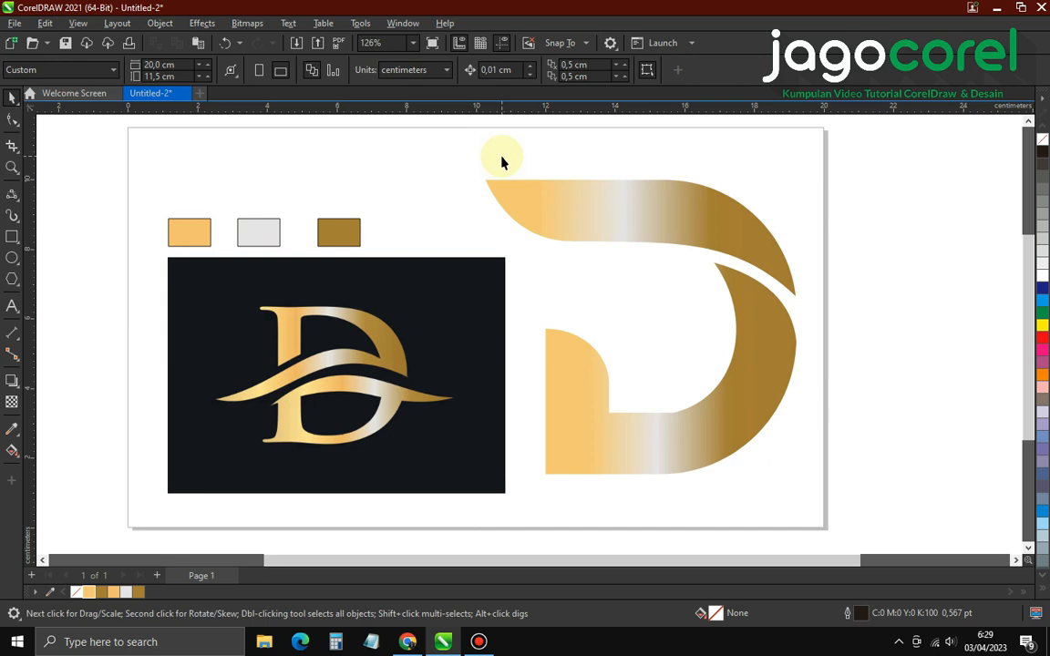